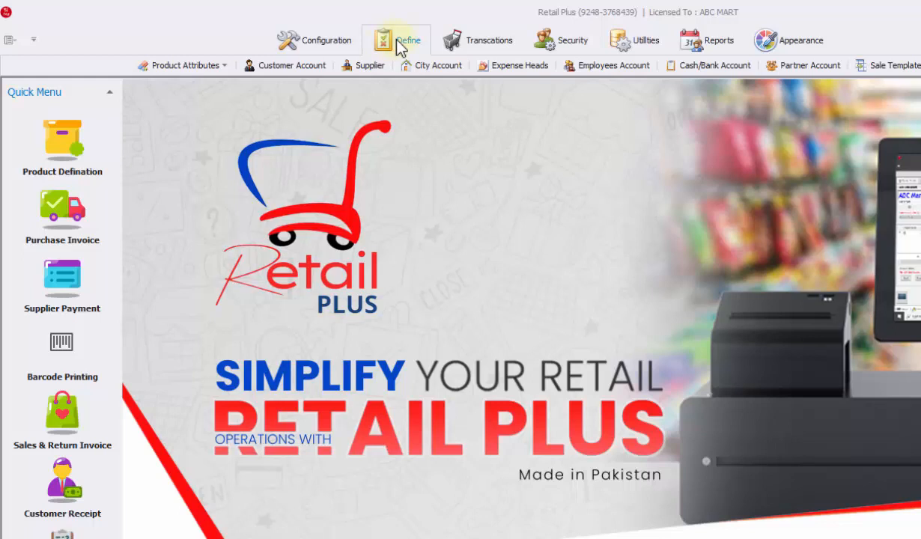
Create and save a new expense head named Bills.
left_click(520, 66)
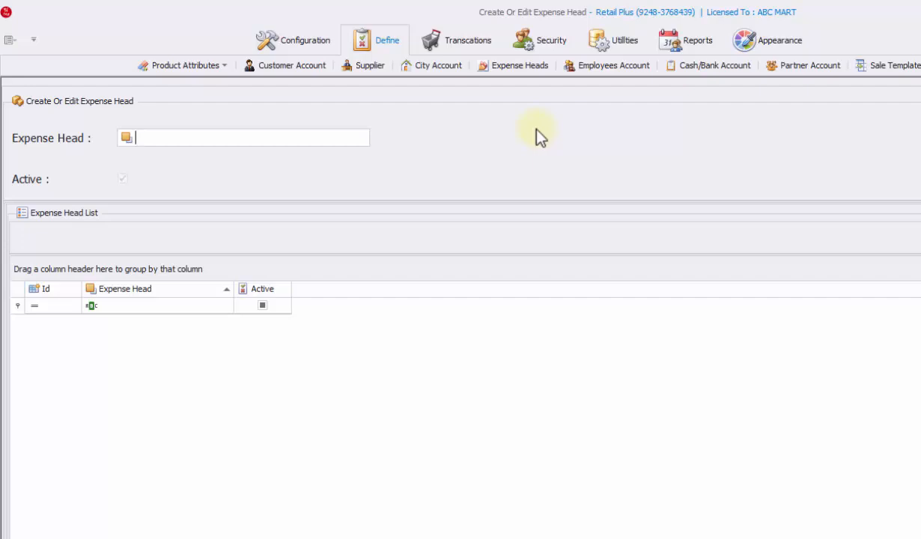
left_click(235, 141)
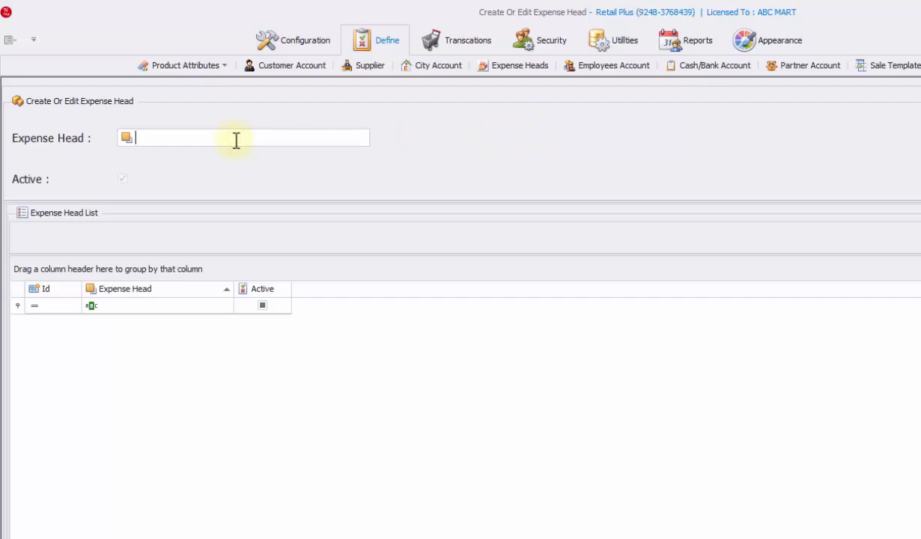
type("Elect")
key("BackSpace")
key("BackSpace")
key("BackSpace")
key("BackSpace")
key("BackSpace")
type("EBil")
key("BackSpace")
key("BackSpace")
key("BackSpace")
key("BackSpace")
type("Bills")
key("ctrl+s")
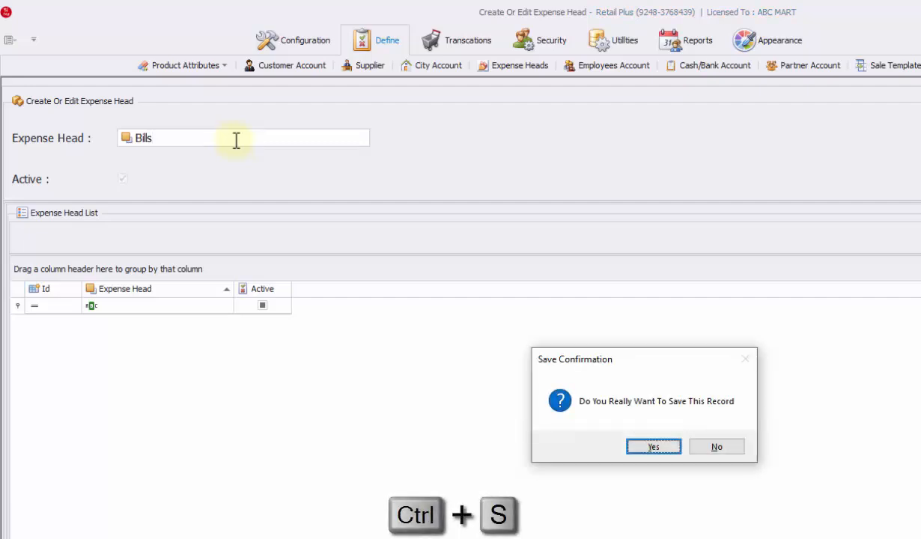
left_click(644, 448)
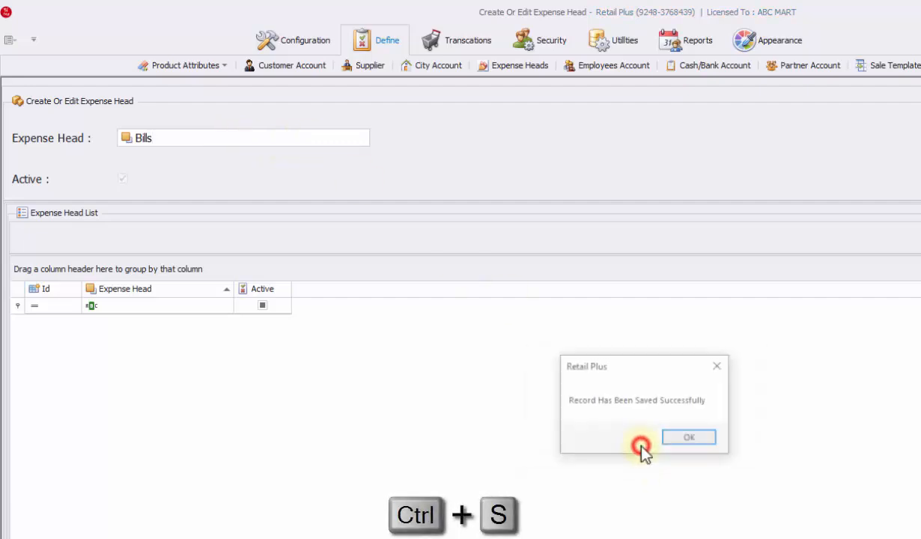
left_click(702, 444)
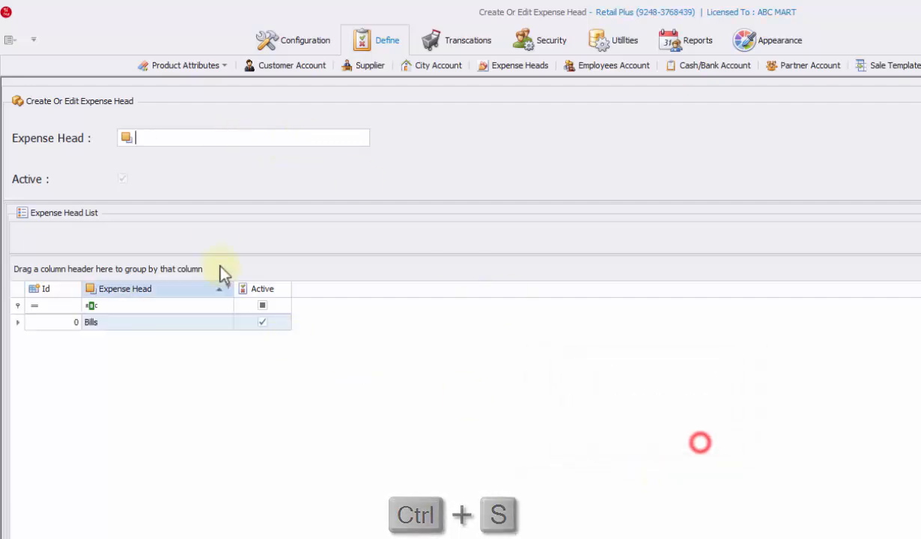
Add a second expense head named Meal Charges and save it.
left_click(237, 142)
type("Meal Charg")
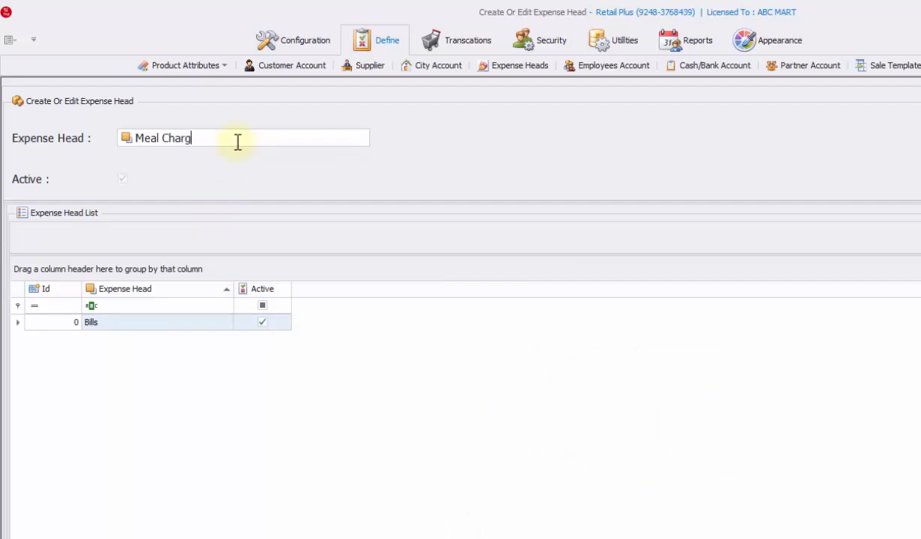
type("es")
key("Return")
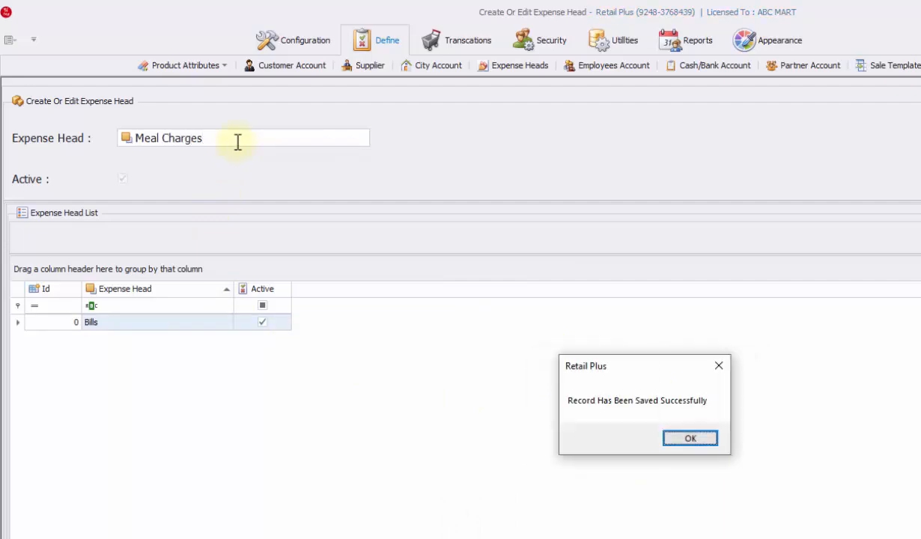
key("Return")
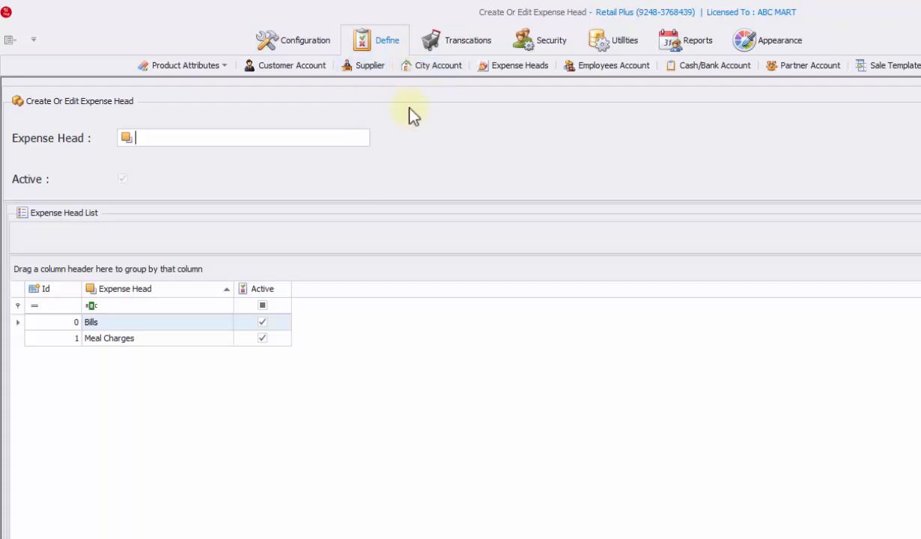
left_click(467, 44)
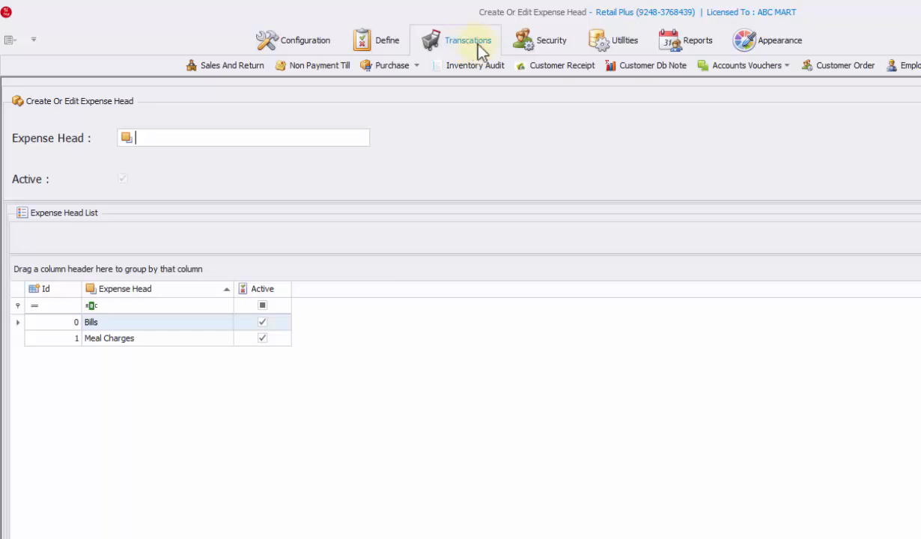
left_click(770, 67)
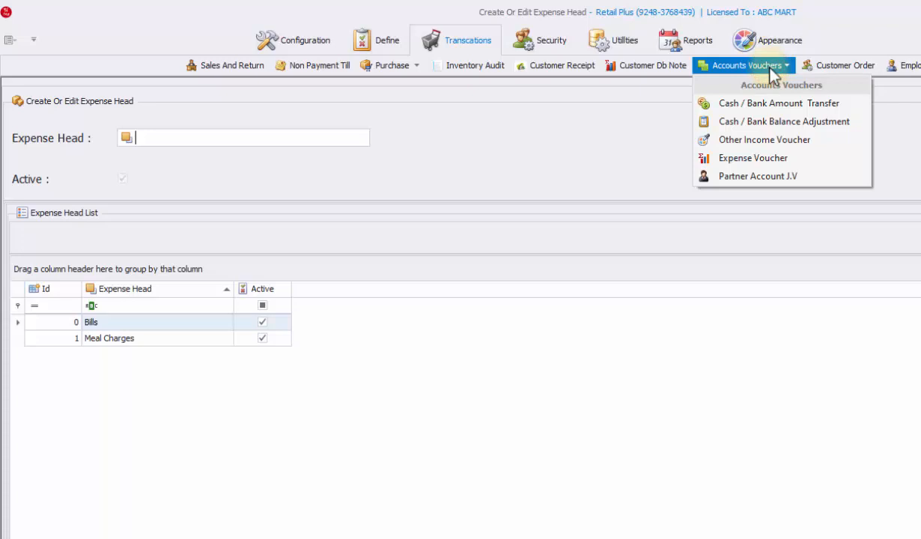
left_click(796, 160)
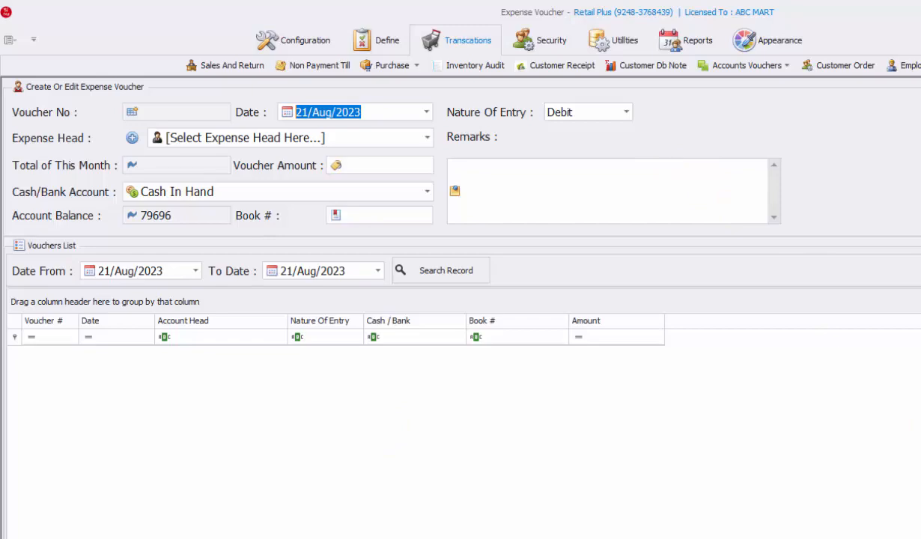
left_click(875, 517)
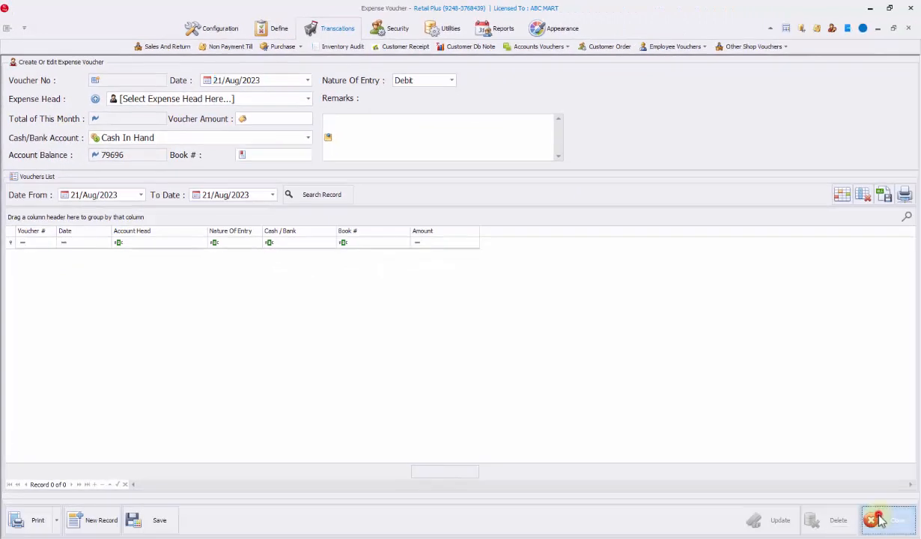
left_click(500, 322)
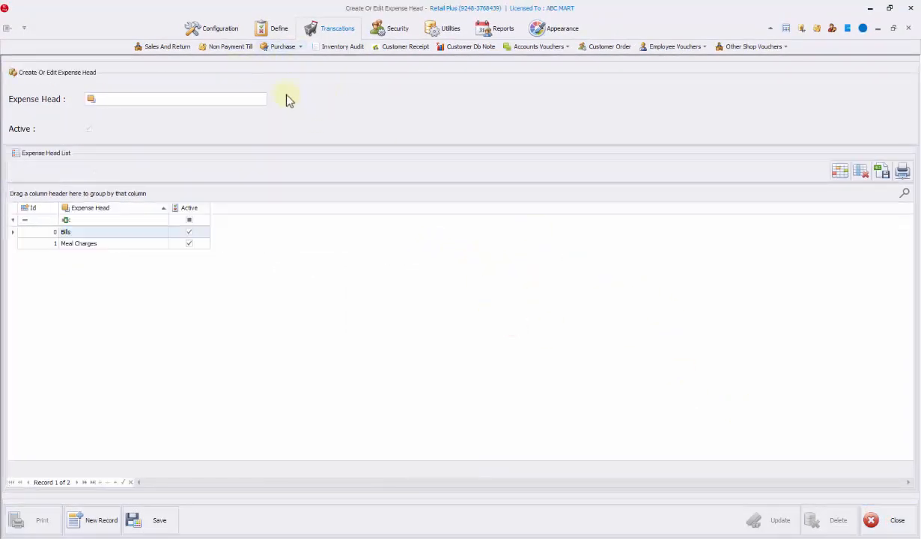
Close the expense head form and confirm the exit to return to the home screen.
left_click(284, 30)
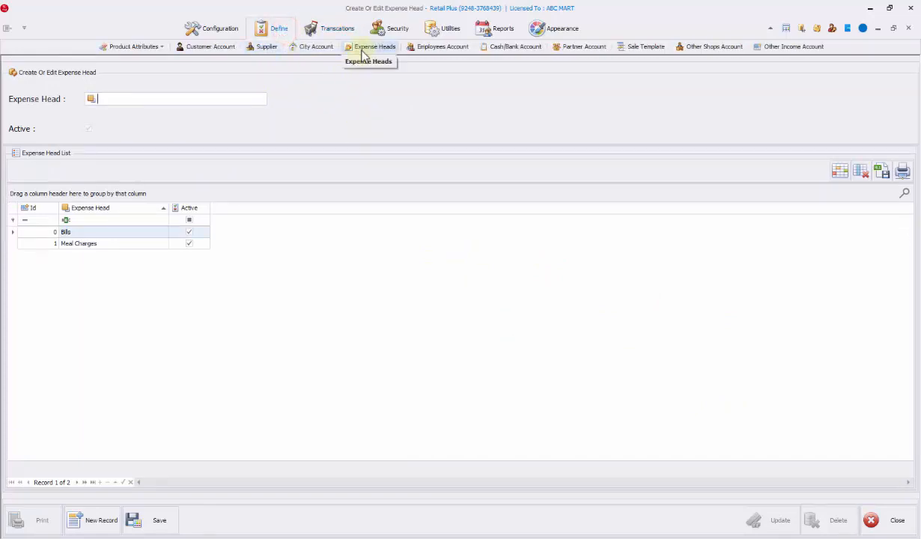
left_click(886, 520)
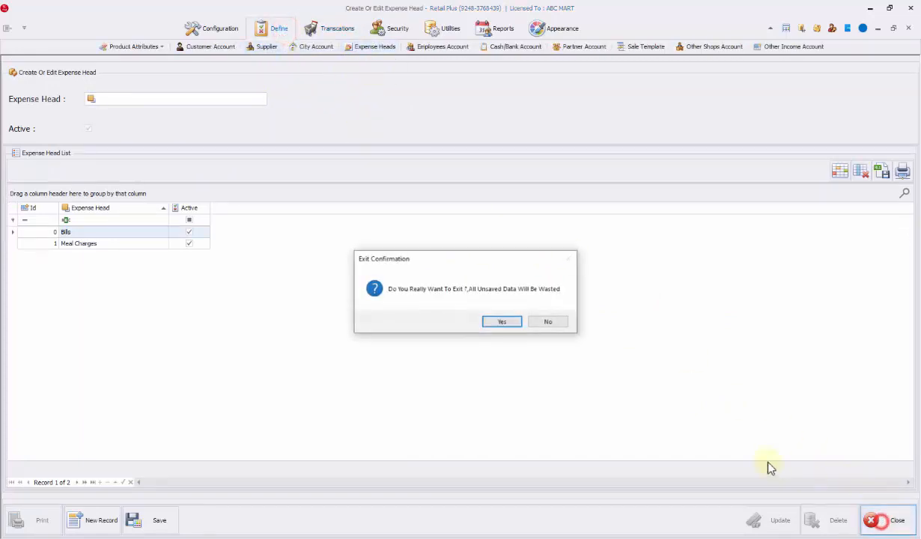
left_click(502, 325)
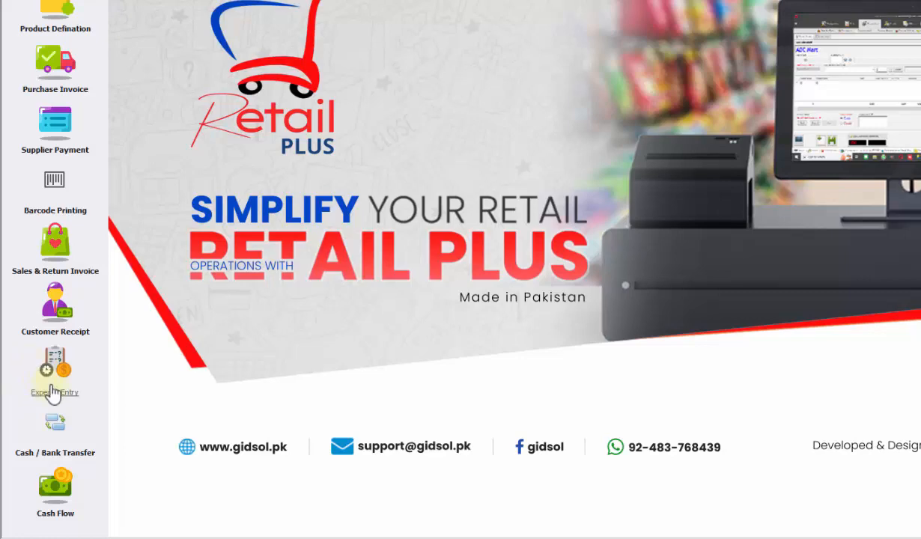
Open the expense voucher form and add a new expense head named Rent from within it.
left_click(54, 391)
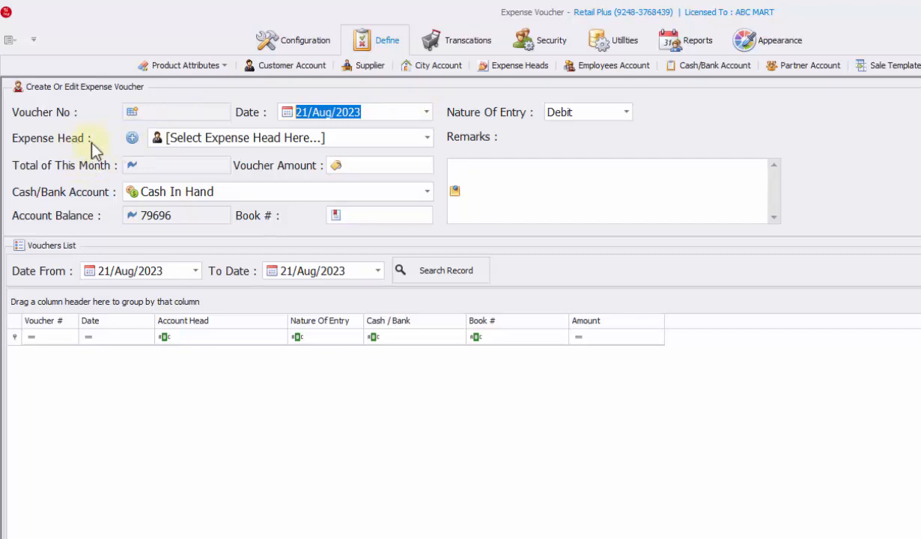
left_click(132, 138)
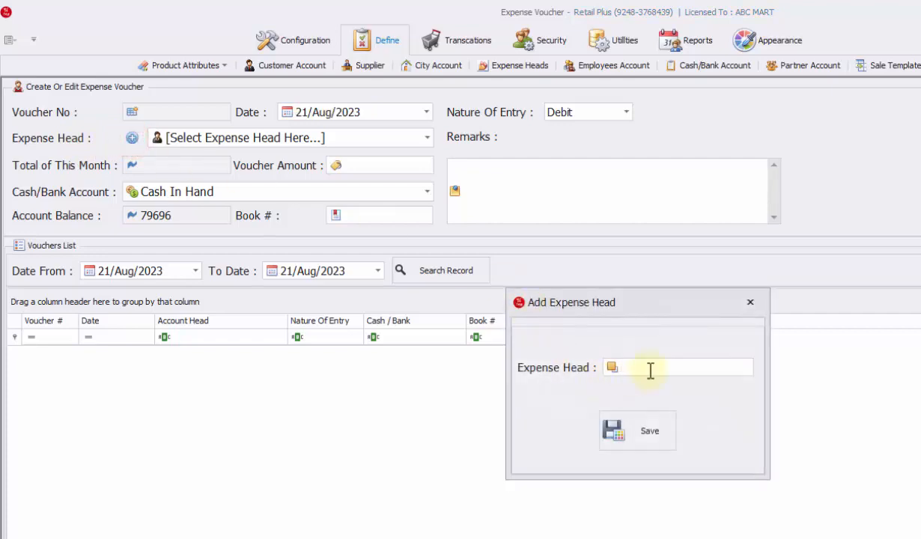
left_click(650, 371)
type("Rent")
key("ctrl+s")
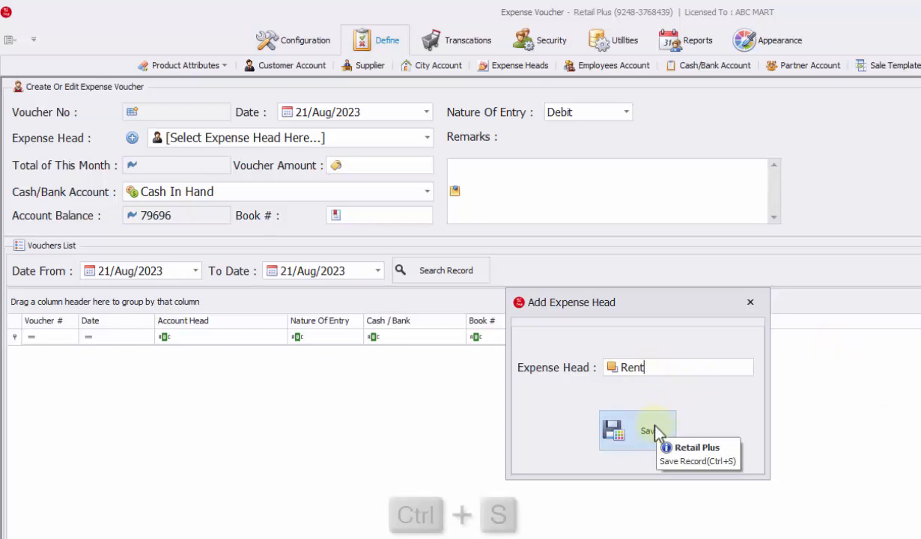
left_click(650, 436)
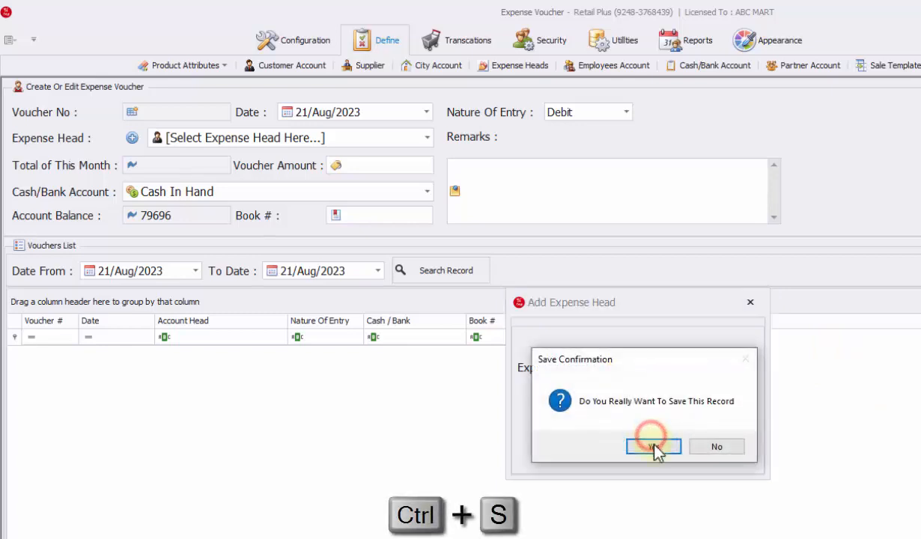
left_click(652, 448)
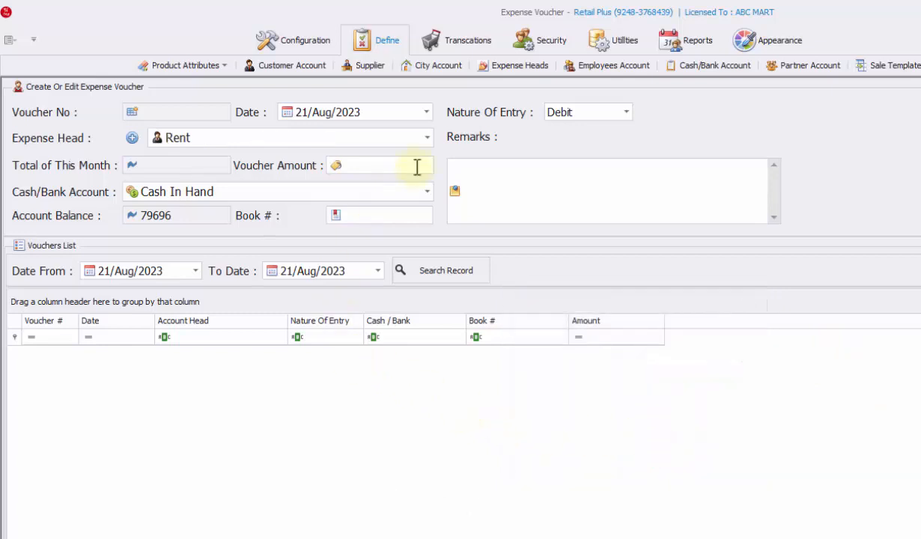
Choose Meal Charges as the voucher's expense head and set the voucher amount to 900.
left_click(426, 138)
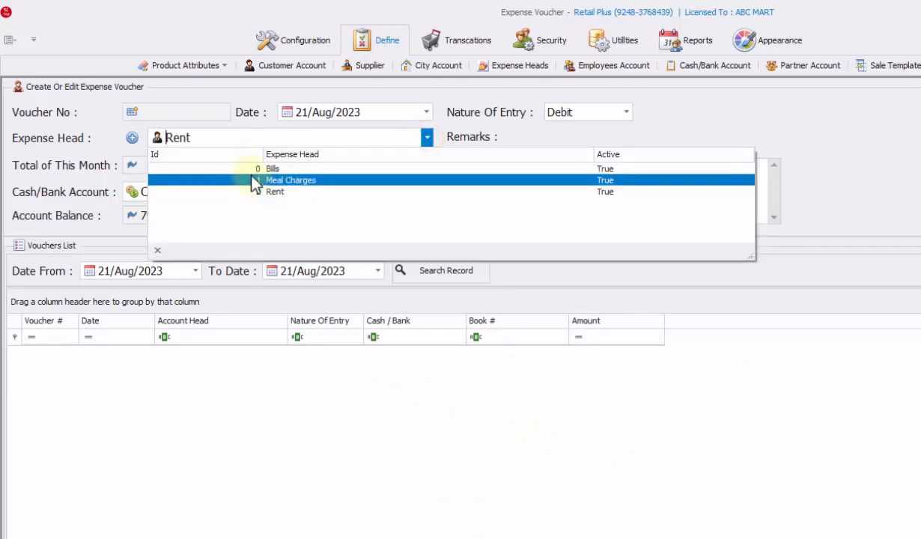
left_click(241, 394)
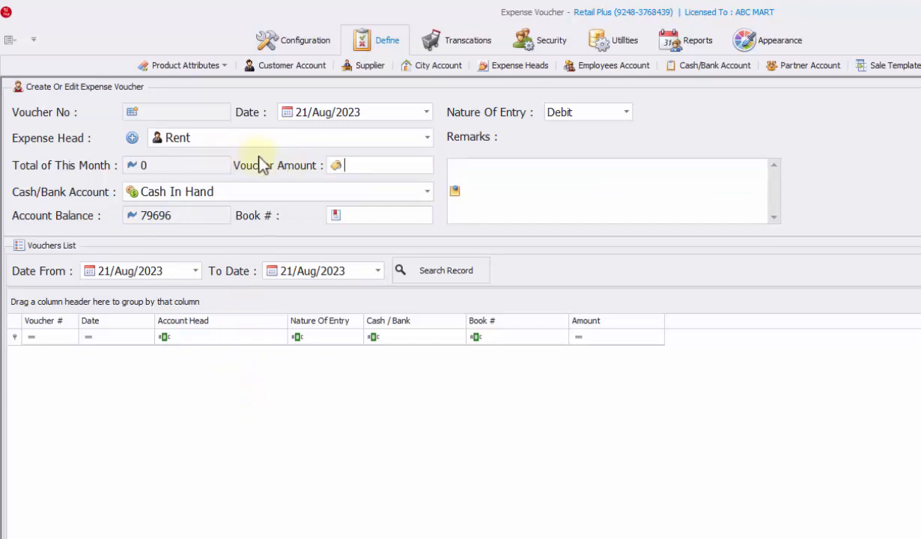
left_click(426, 139)
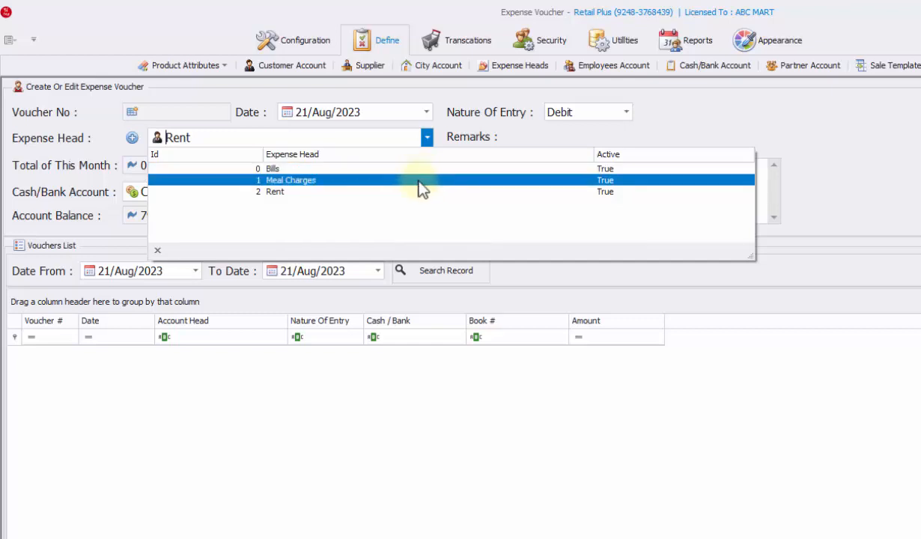
left_click(421, 181)
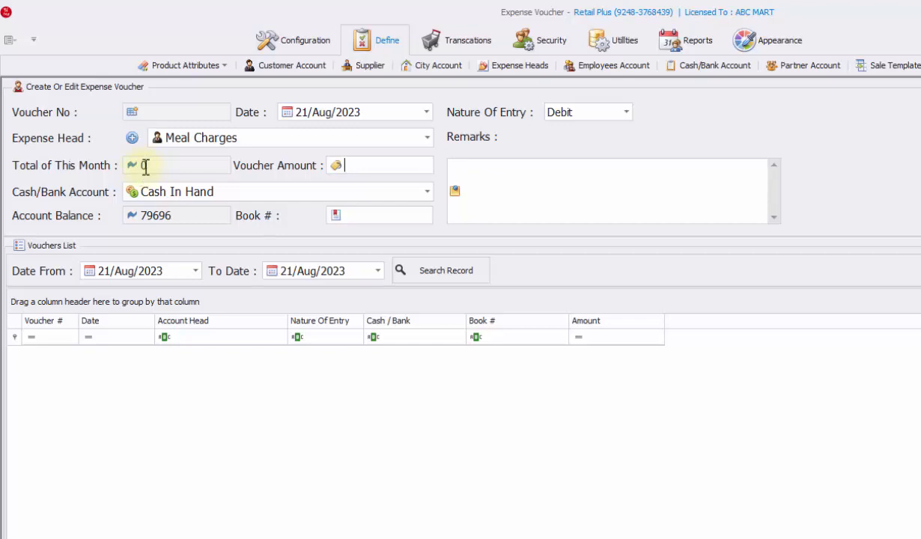
left_click(380, 164)
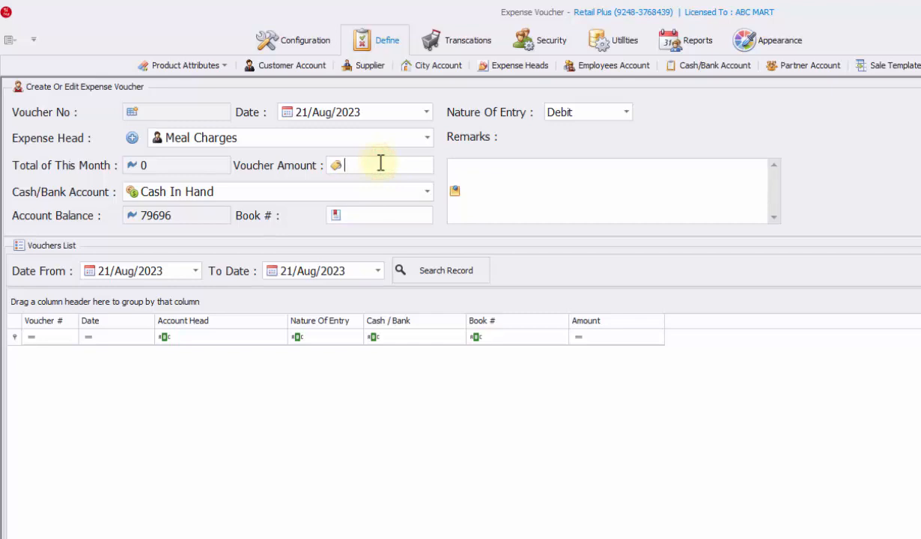
type("900")
Pay the voucher from Cash In Hand, set its book number to 001 and keep the entry nature as Debit.
left_click(426, 193)
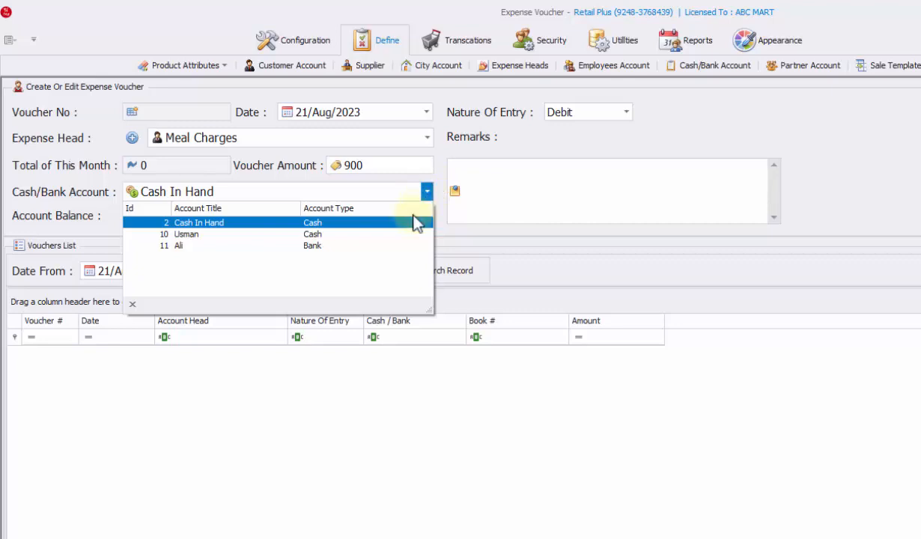
left_click(413, 222)
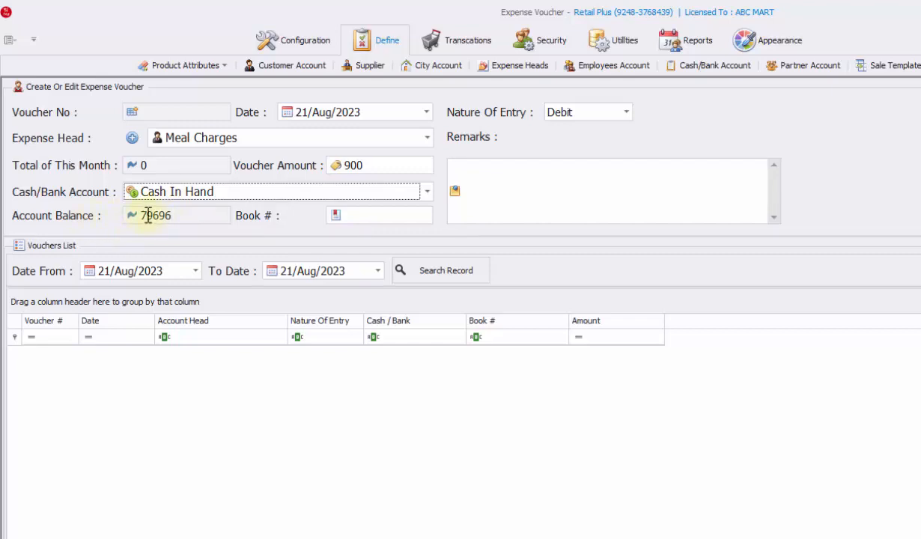
left_click(369, 220)
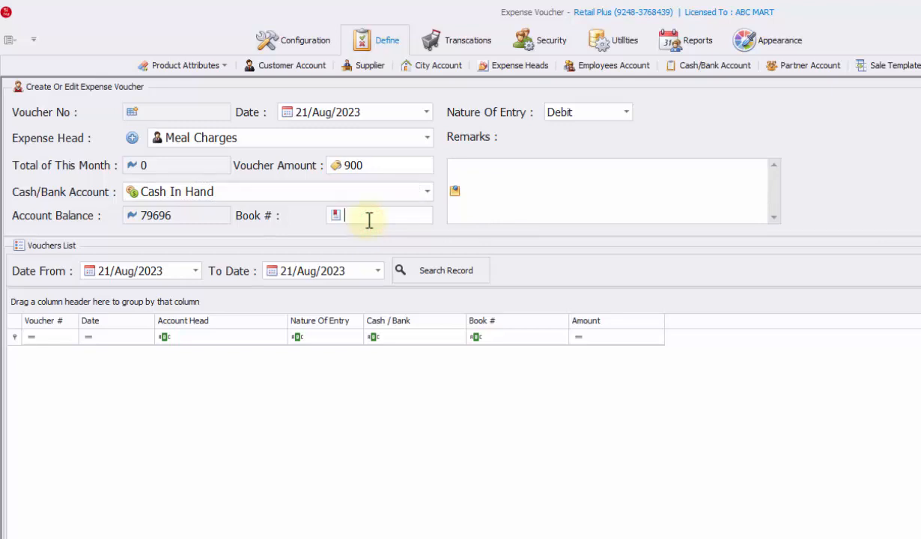
type("001")
left_click(626, 113)
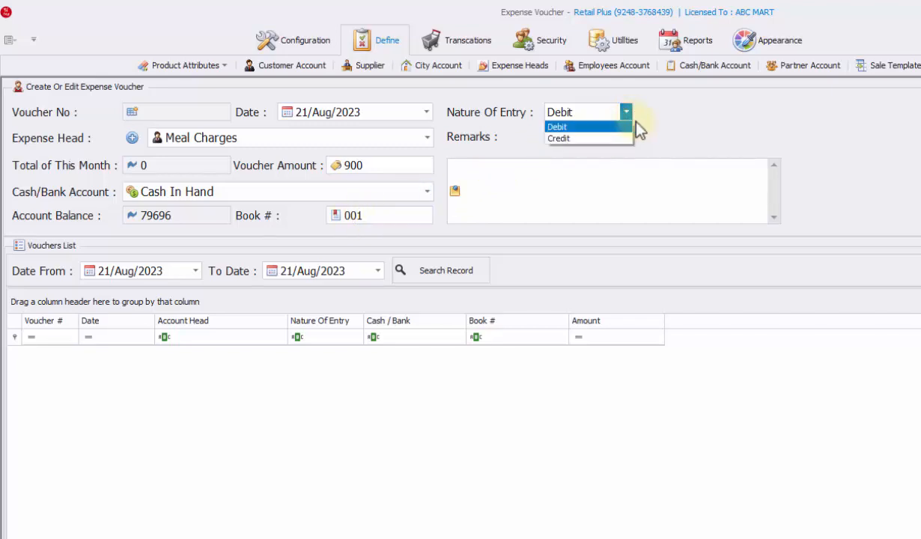
left_click(644, 129)
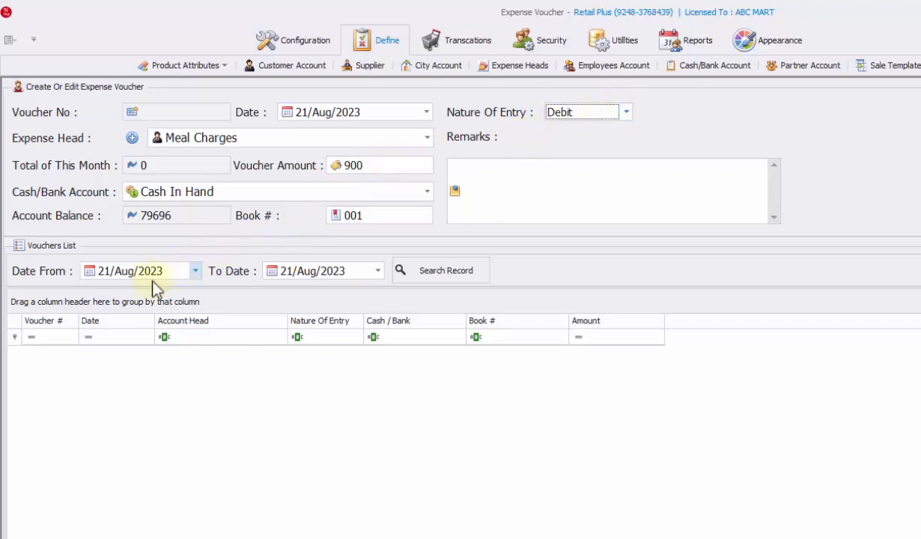
Save the Meal Charges expense voucher and confirm the record.
key("ctrl+s")
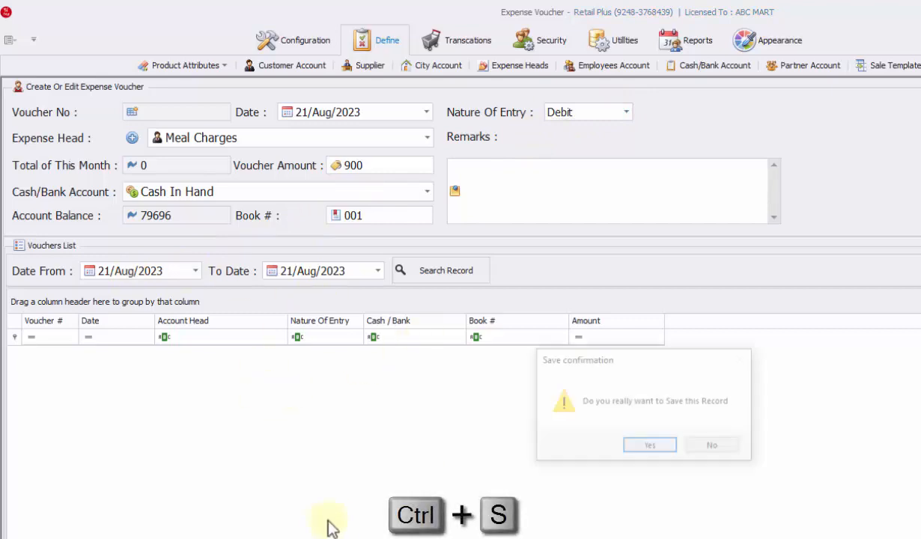
left_click(649, 448)
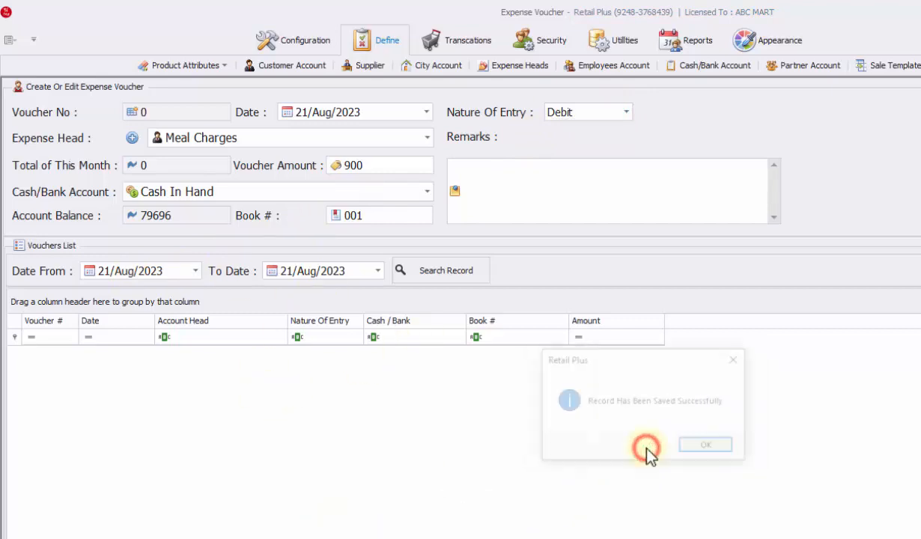
left_click(705, 447)
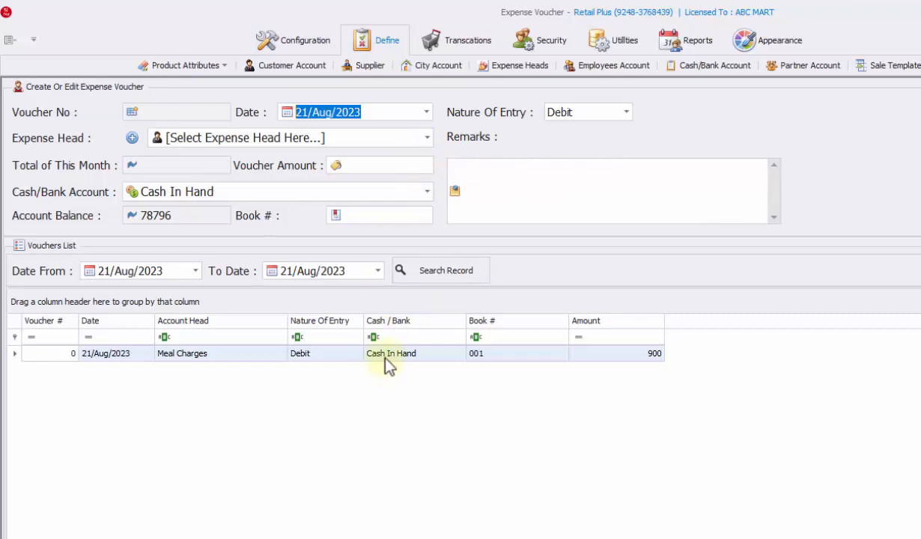
Choose Meal Charges as the new voucher's expense head, set the amount to 100 and the nature of entry to Credit.
left_click(427, 138)
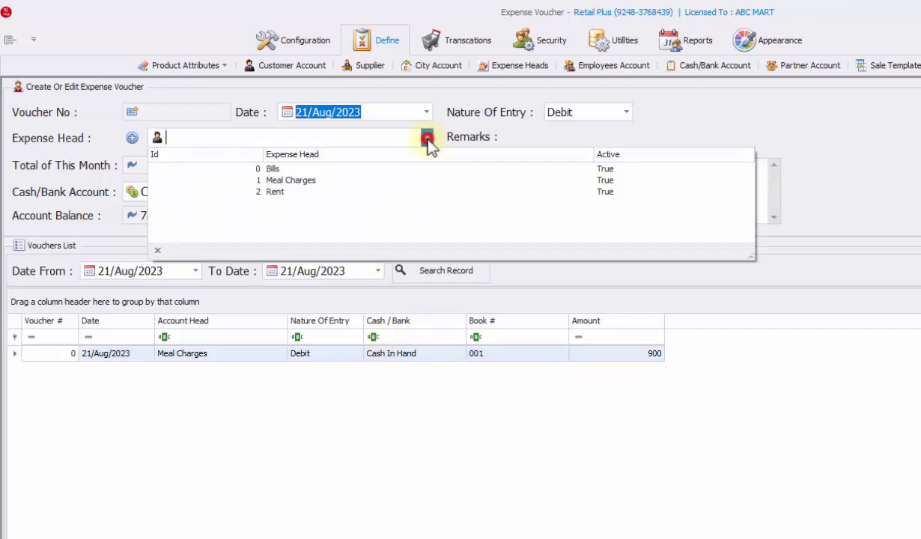
left_click(392, 181)
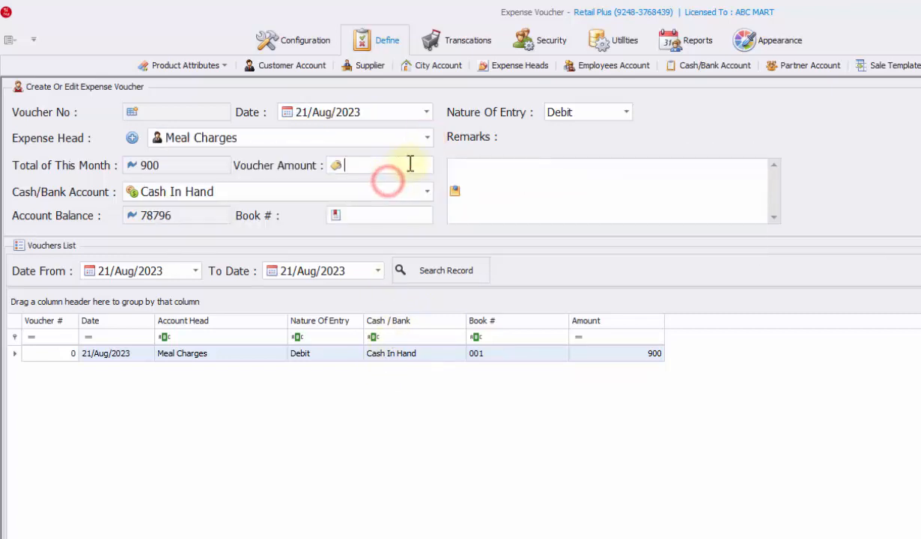
type("100")
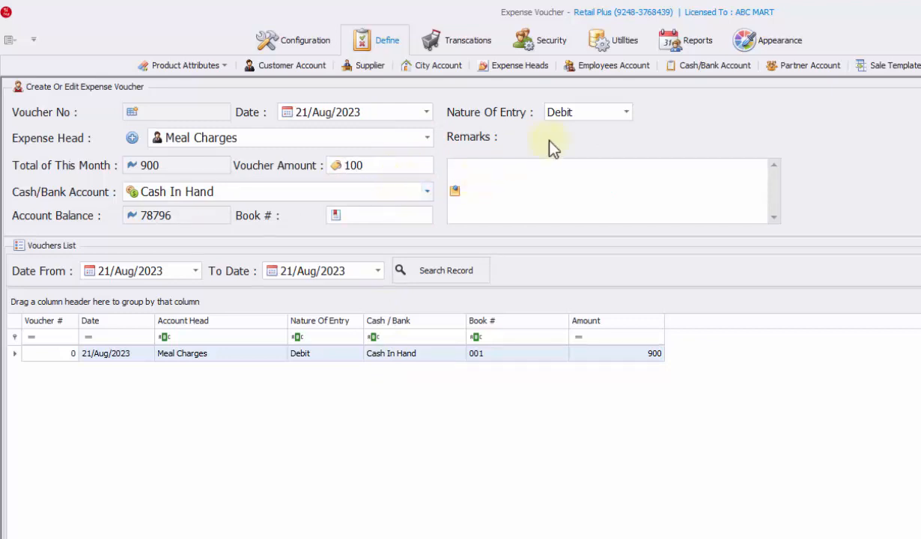
left_click(626, 112)
left_click(601, 139)
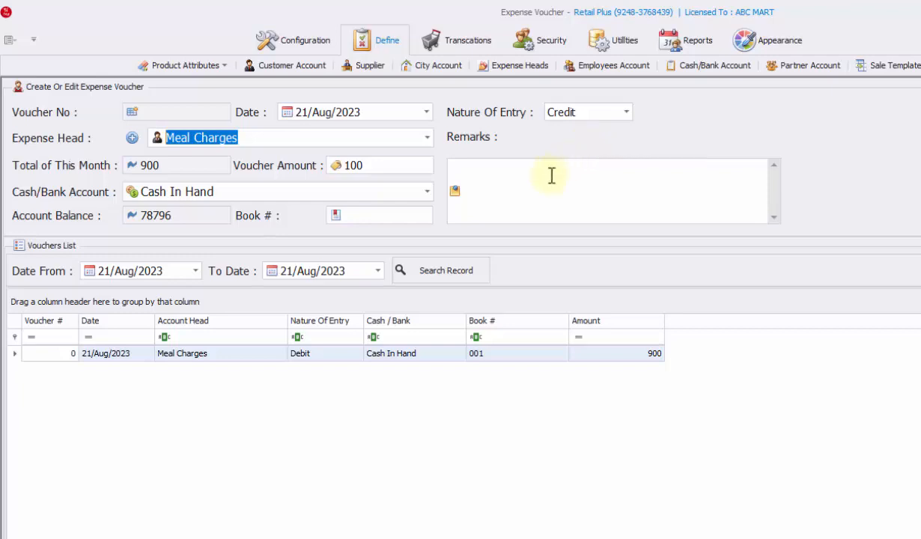
Save the Meal Charges credit voucher with remarks and book number left empty, and confirm the record.
left_click(501, 206)
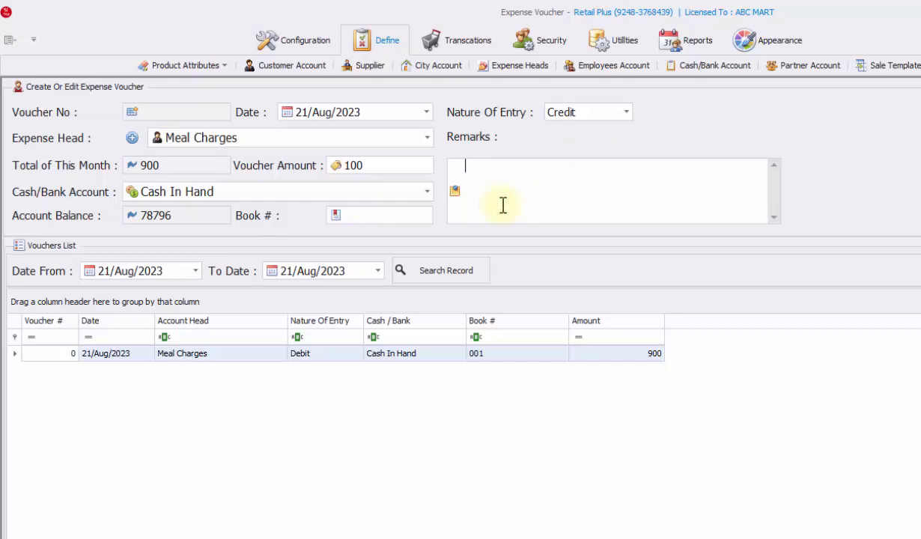
left_click(397, 218)
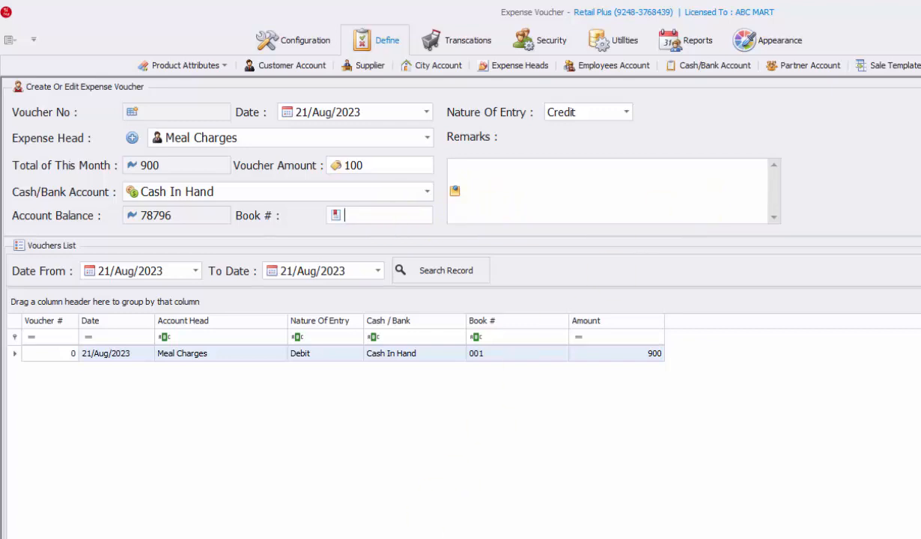
left_click(656, 446)
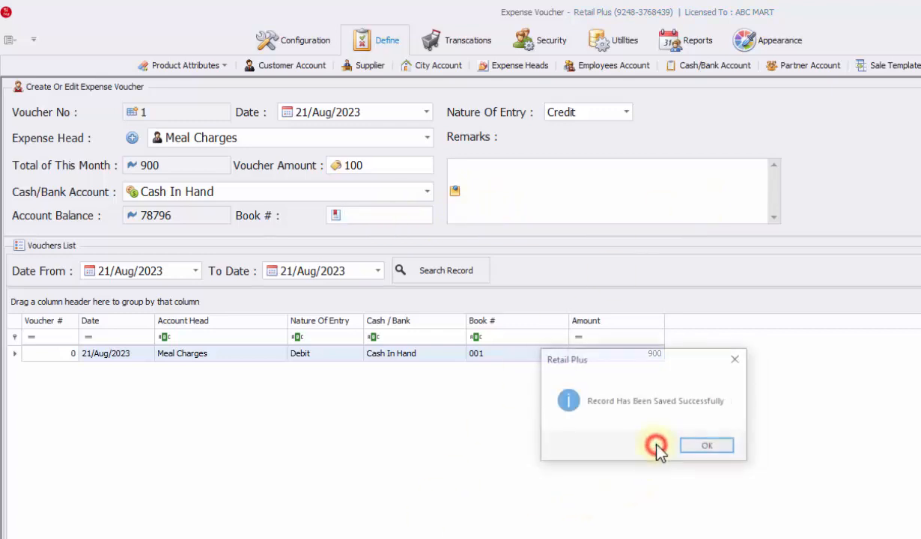
left_click(695, 448)
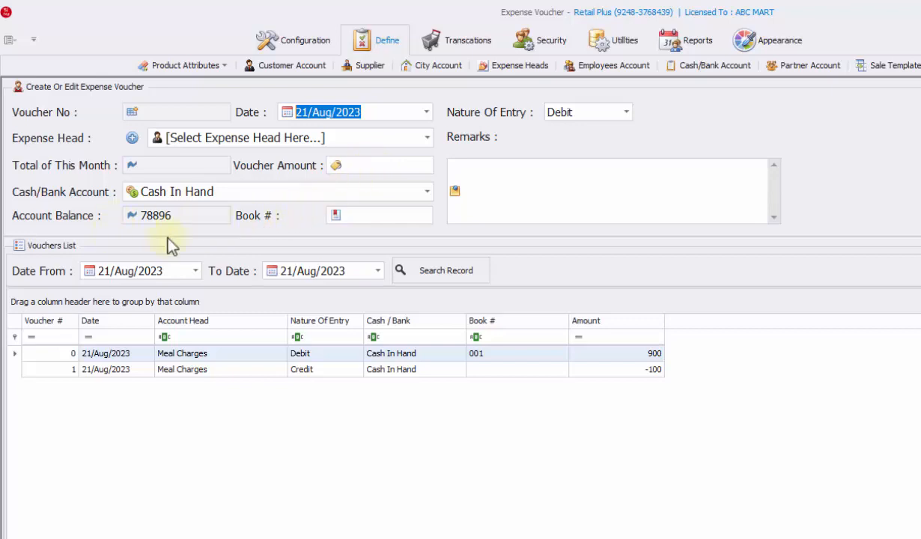
Search the vouchers list for records from 01/Aug/2023 to 21/Aug/2023.
left_click(193, 271)
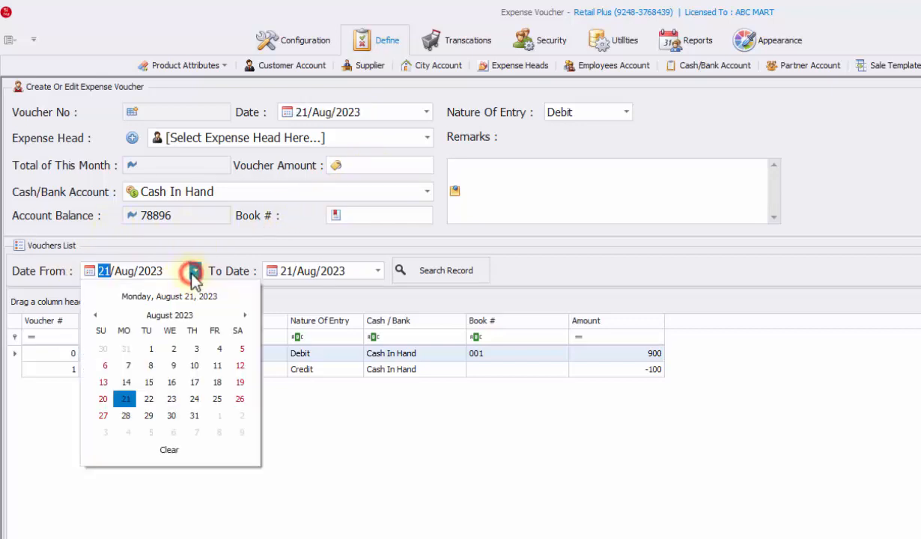
left_click(152, 350)
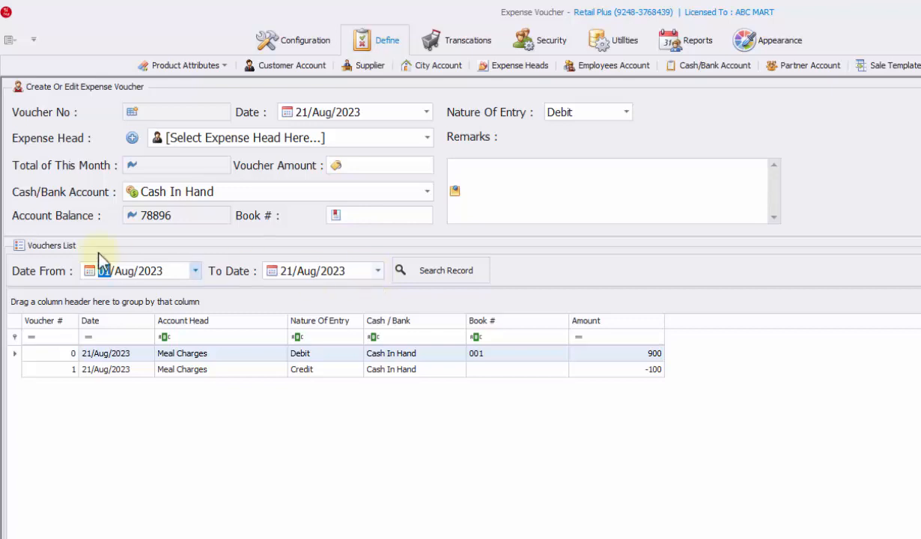
left_click(408, 271)
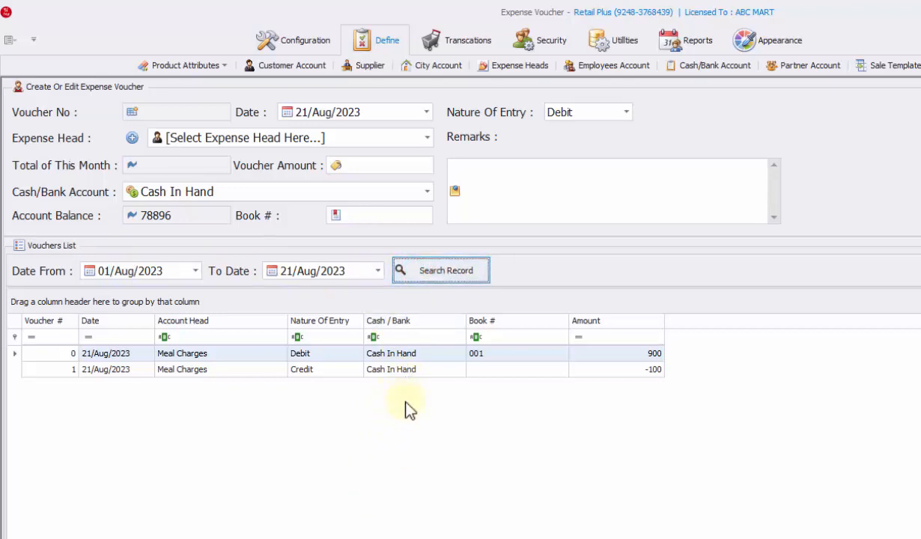
Open the Meal Charges credit voucher from the list for editing and reset the form to a new record.
double_click(393, 370)
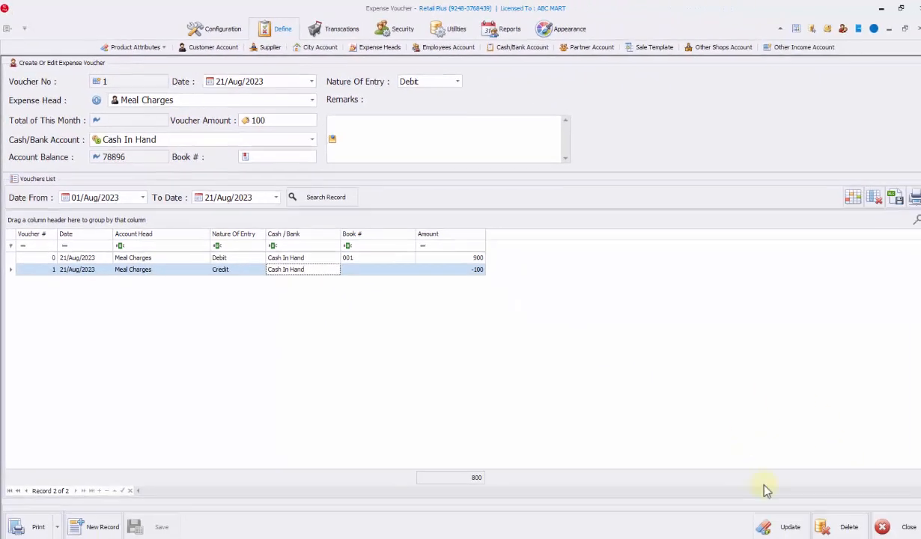
key("ctrl+u")
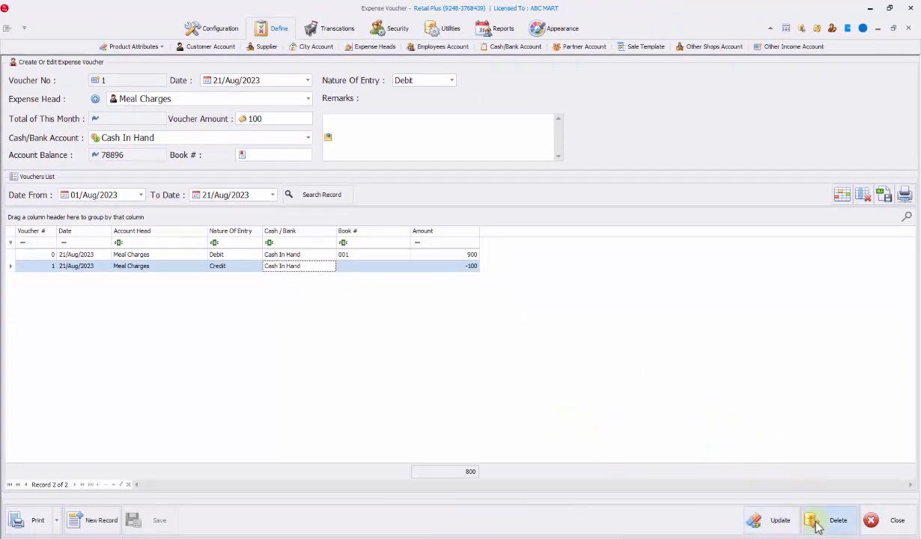
key("ctrl+d")
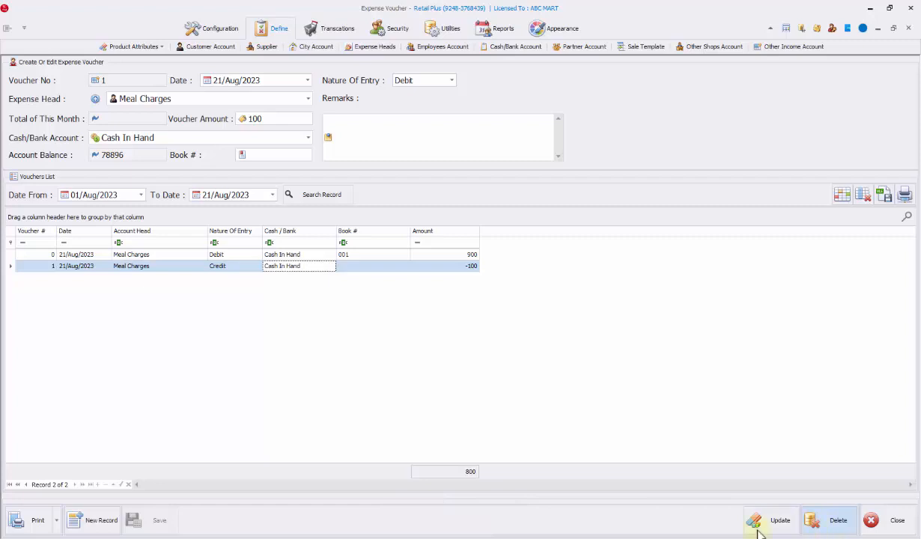
left_click(97, 520)
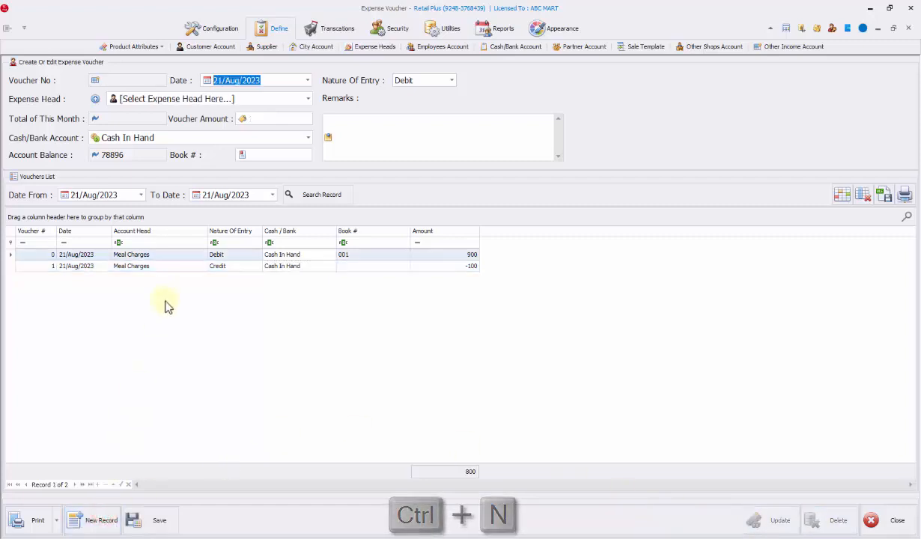